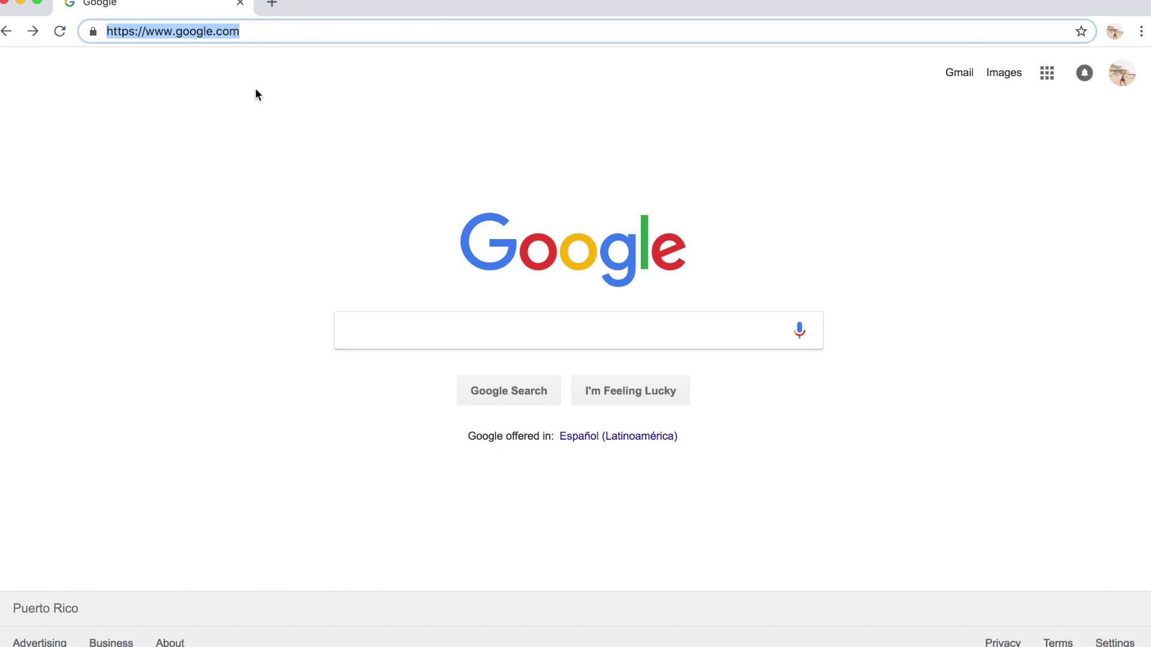
Search Google for 'sju to nyc' and scroll through the results and flights box
text(sju)
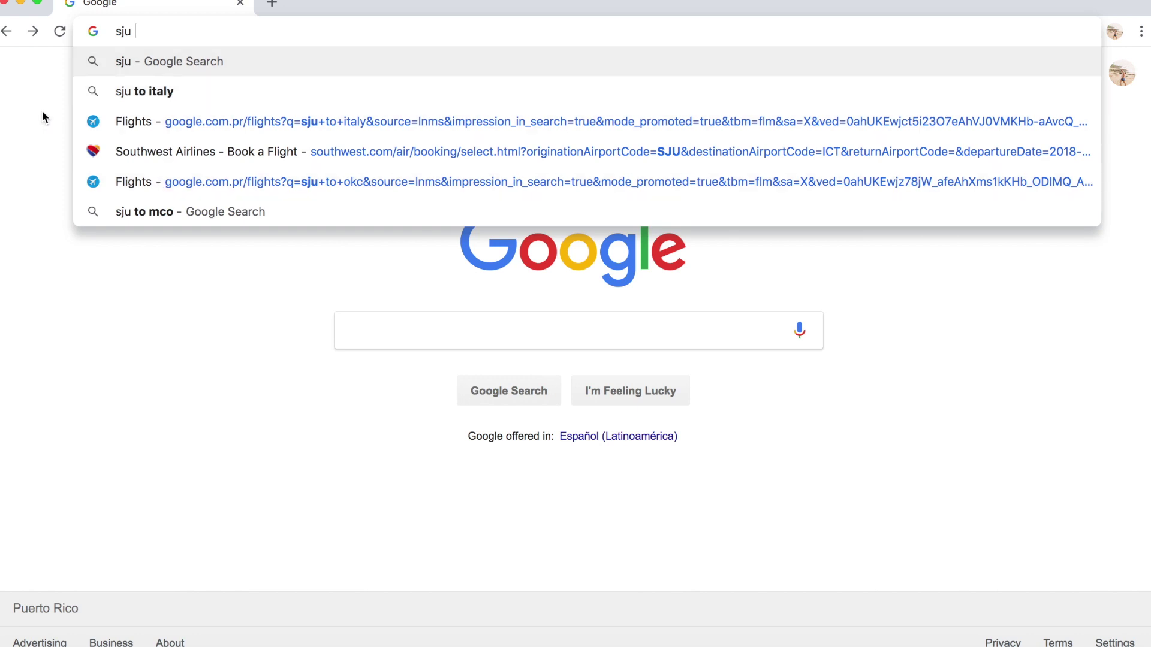
text(to nyc)
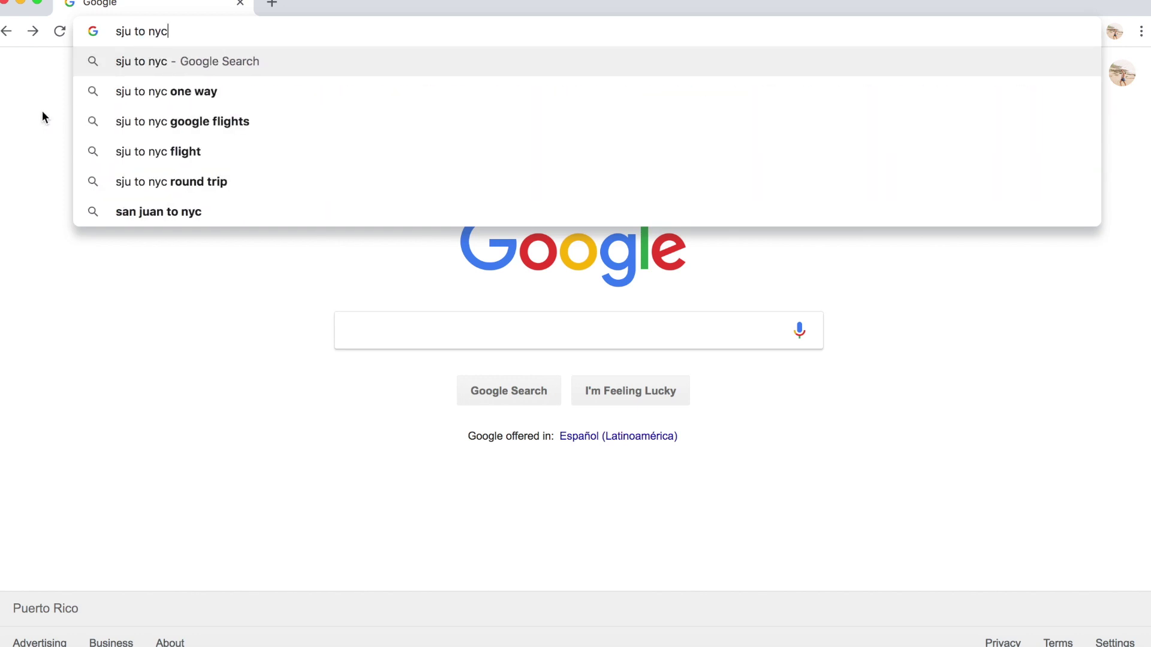
key(Return)
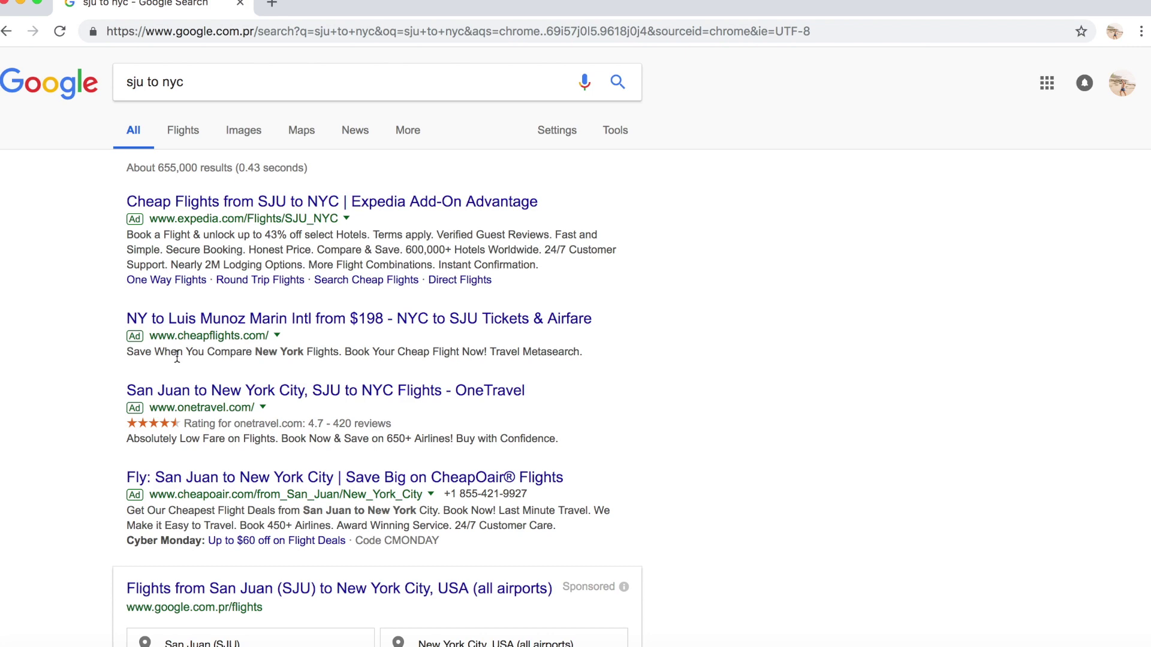
scroll(80, 519, down, 7)
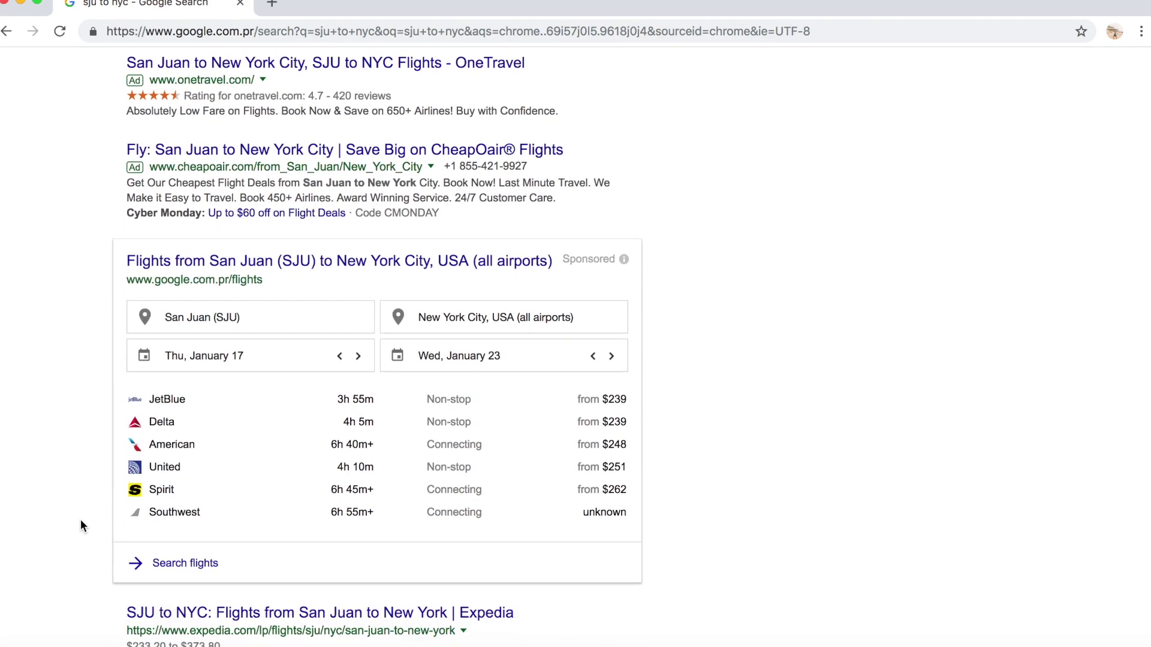
scroll(81, 519, up, 1)
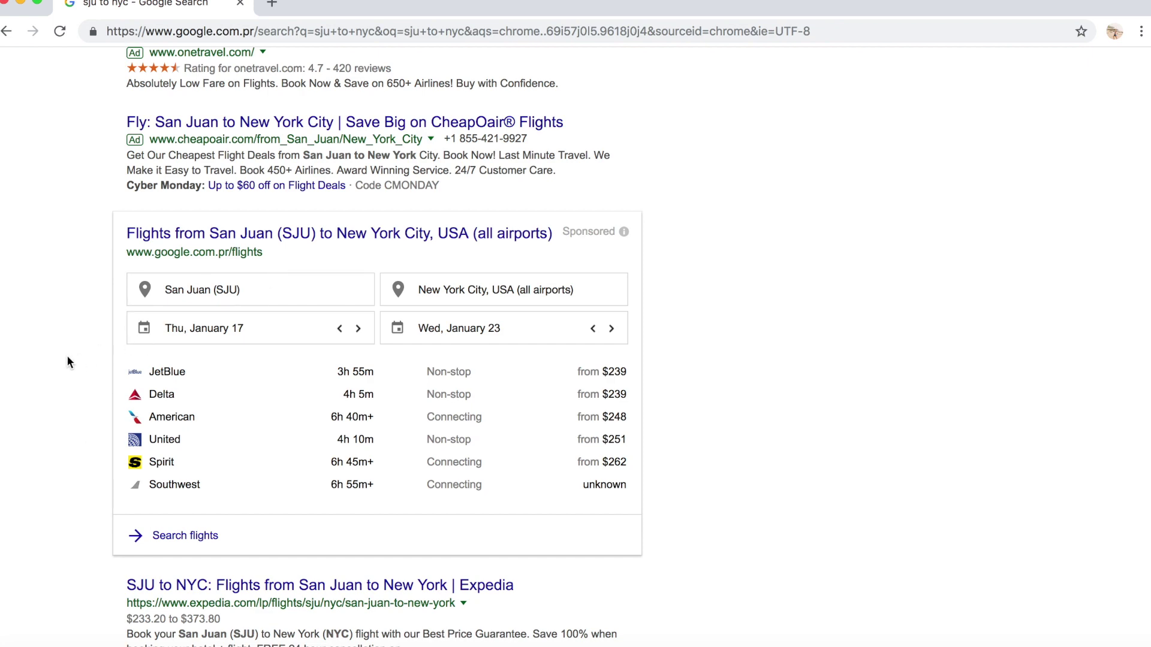
scroll(67, 362, up, 6)
scroll(67, 361, up, 1)
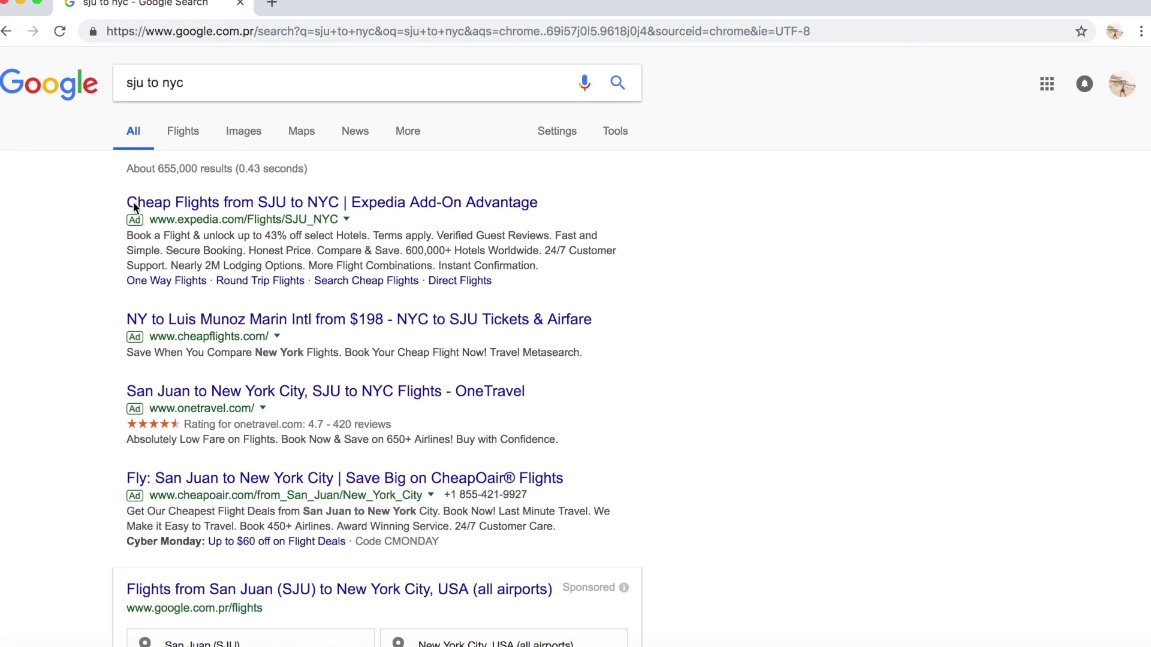
Open Google Flights results for San Juan to New York City, Dec 12–16
click(191, 137)
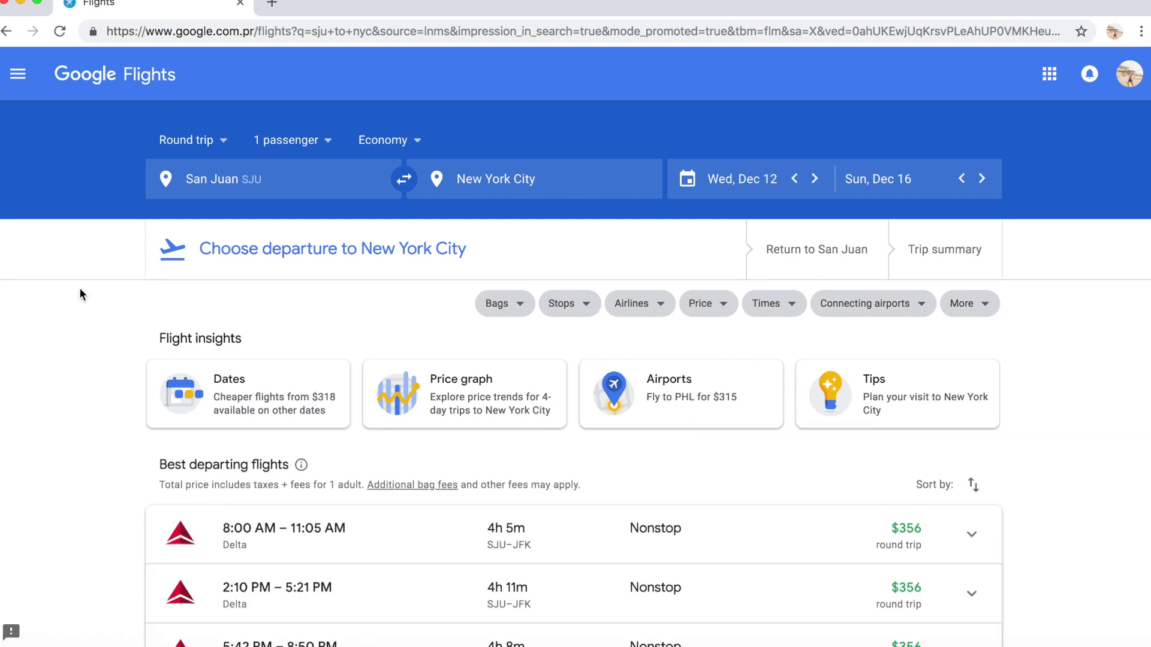
scroll(81, 285, down, 1)
scroll(81, 281, down, 5)
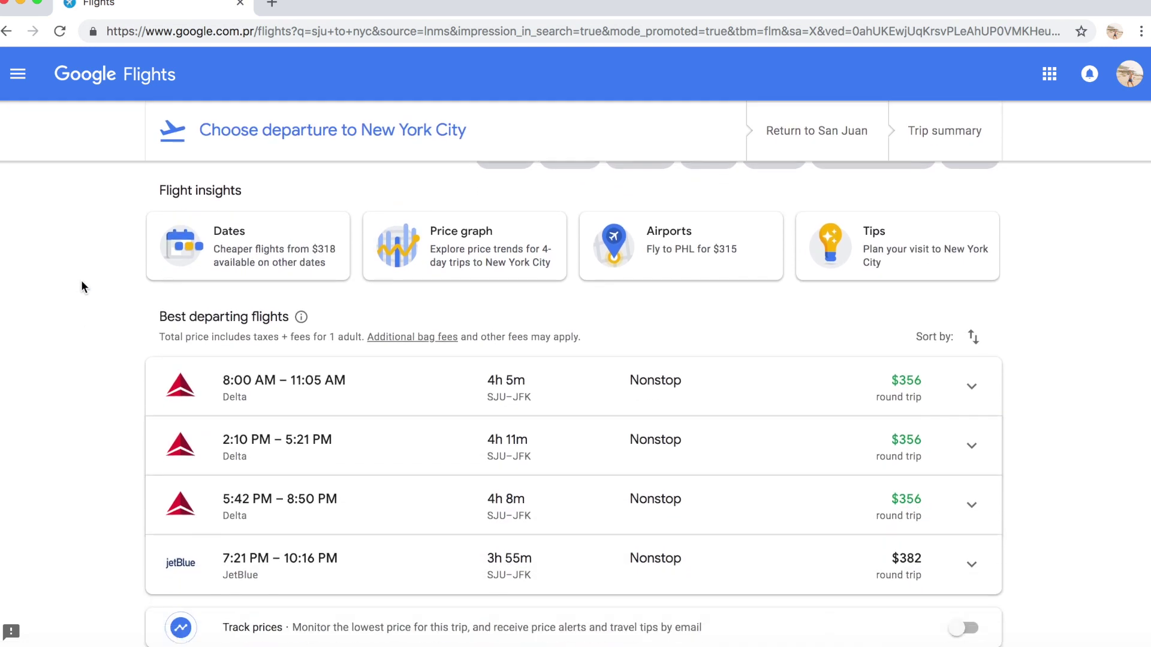
scroll(82, 281, up, 4)
scroll(82, 287, up, 3)
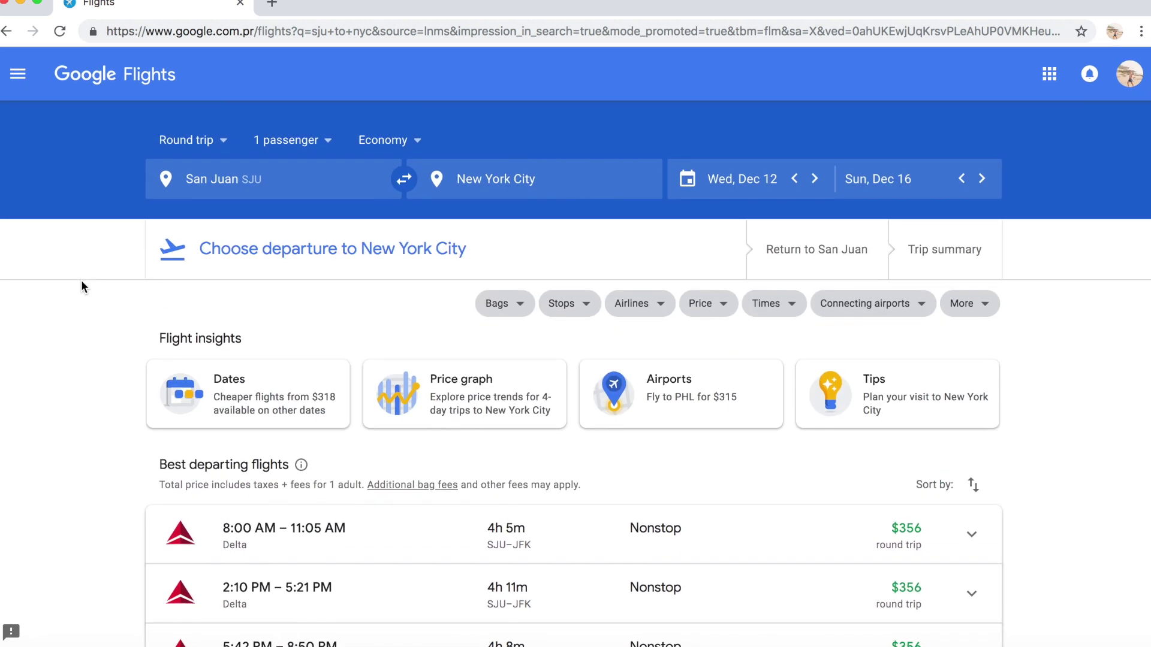
Keep the trip type as Round trip and bring up the fare calendar
click(205, 146)
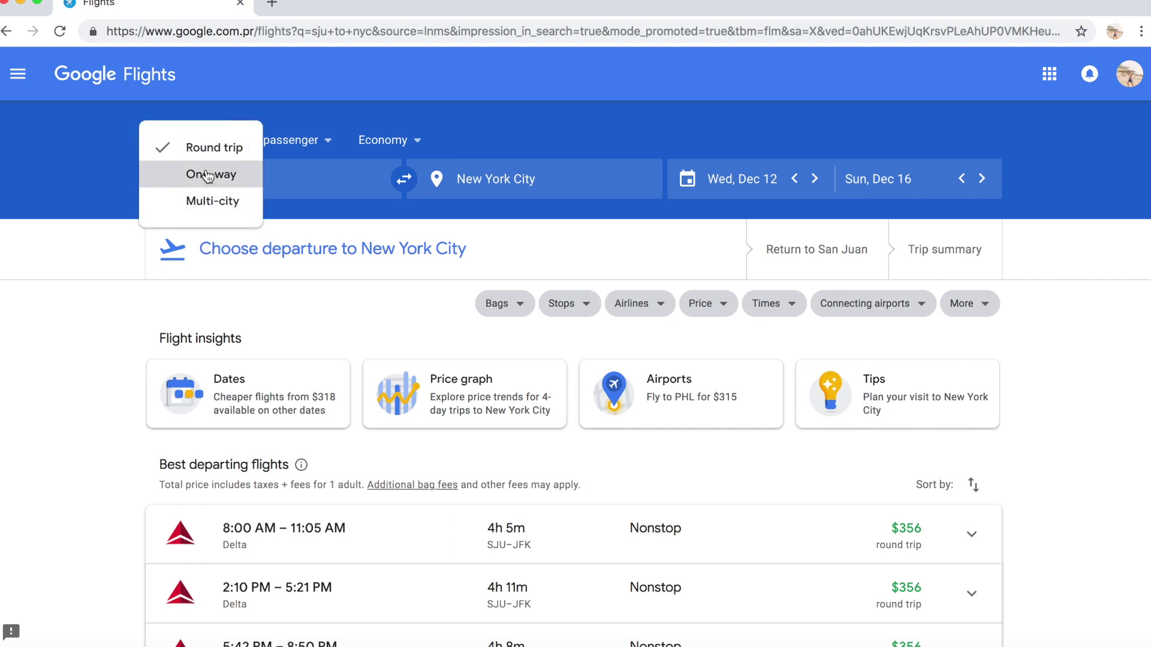
click(204, 150)
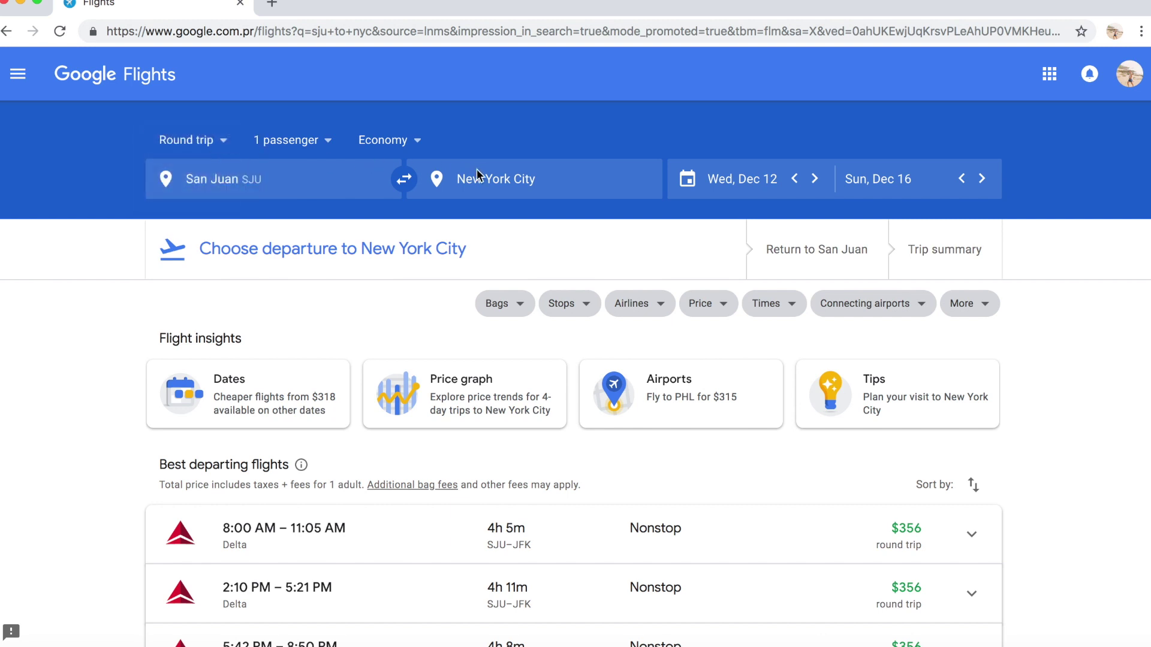
click(734, 193)
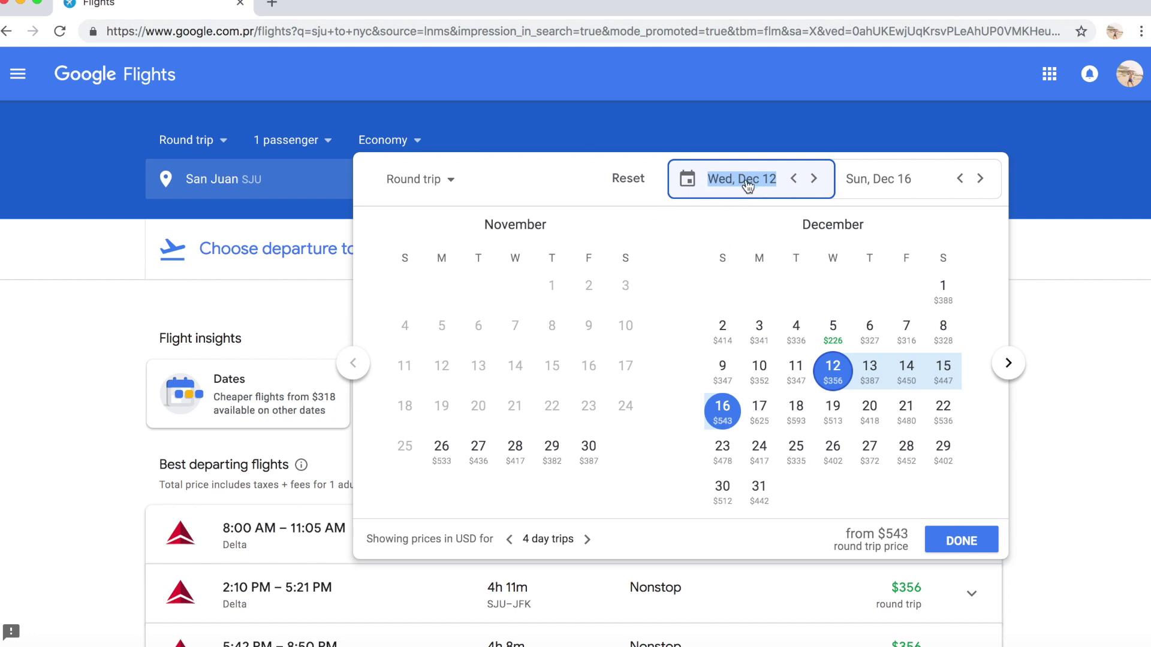
Change the travel dates to Fri, Jan 18 through Wed, Jan 23
scroll(749, 239, down, 1)
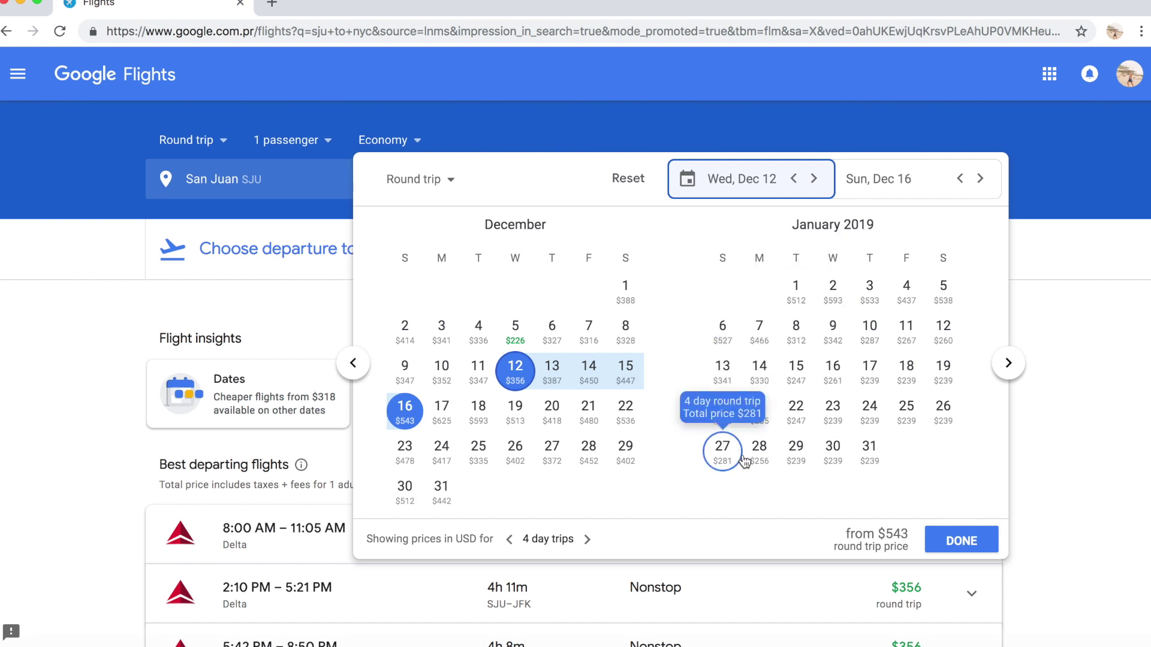
click(908, 375)
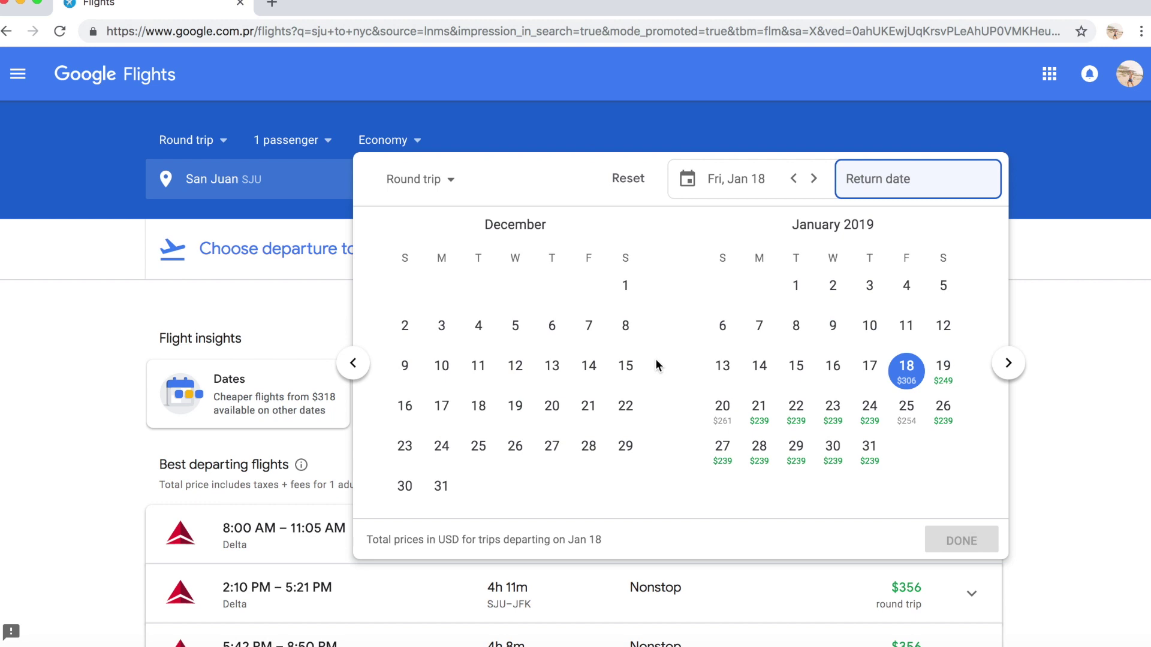
click(833, 423)
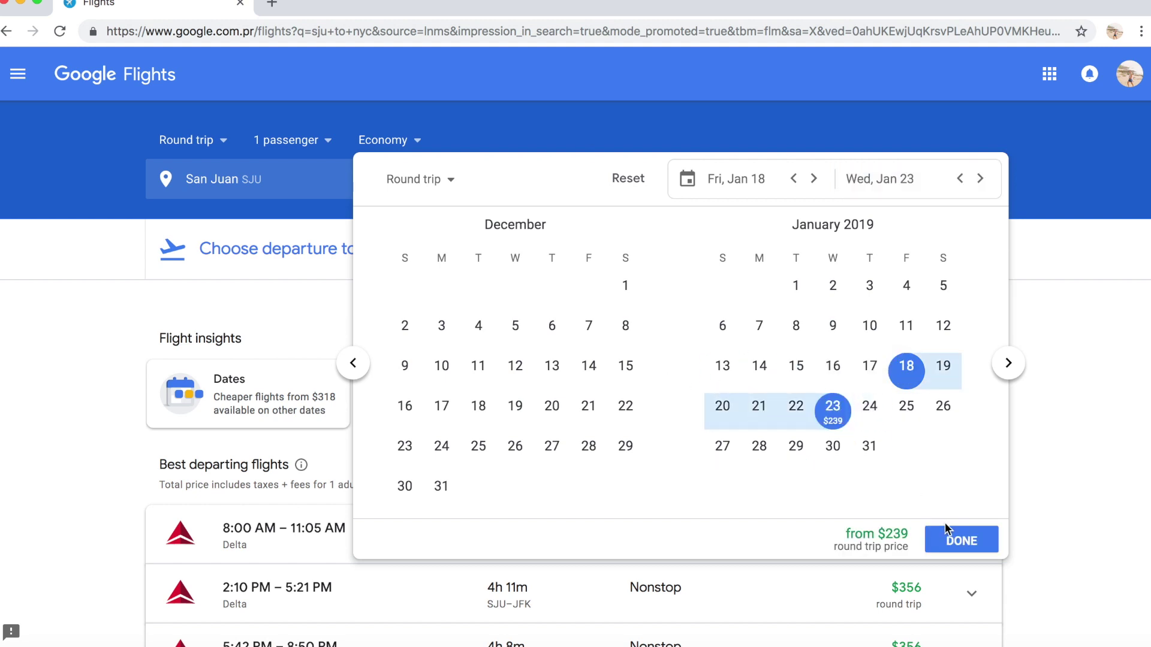
click(936, 540)
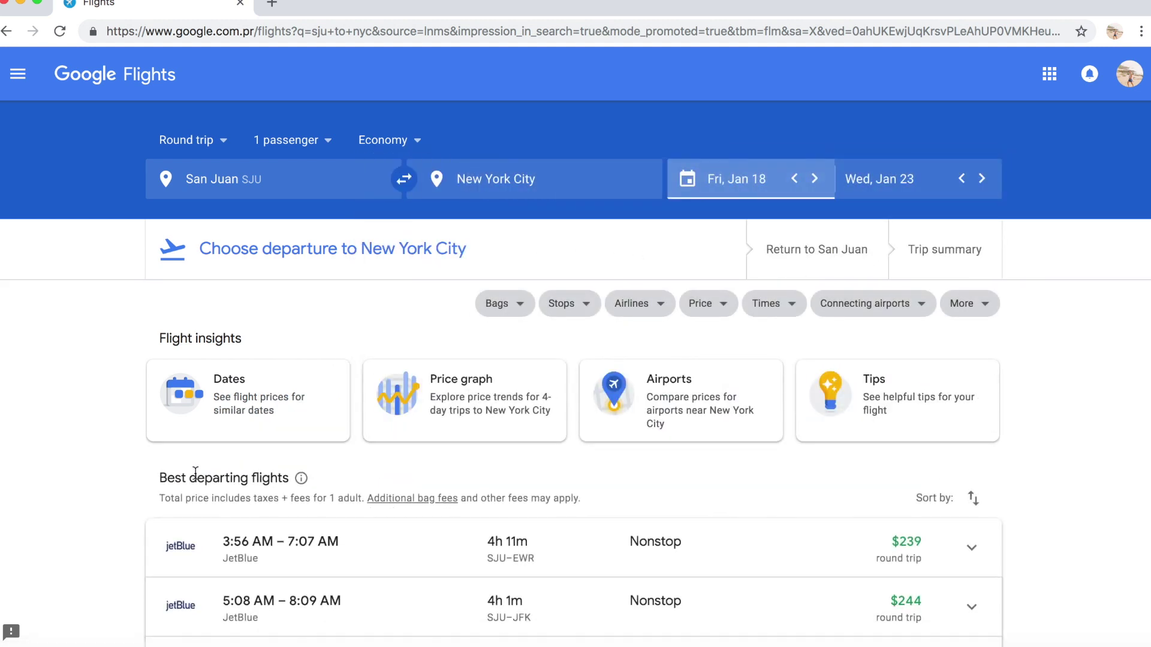
scroll(105, 479, down, 3)
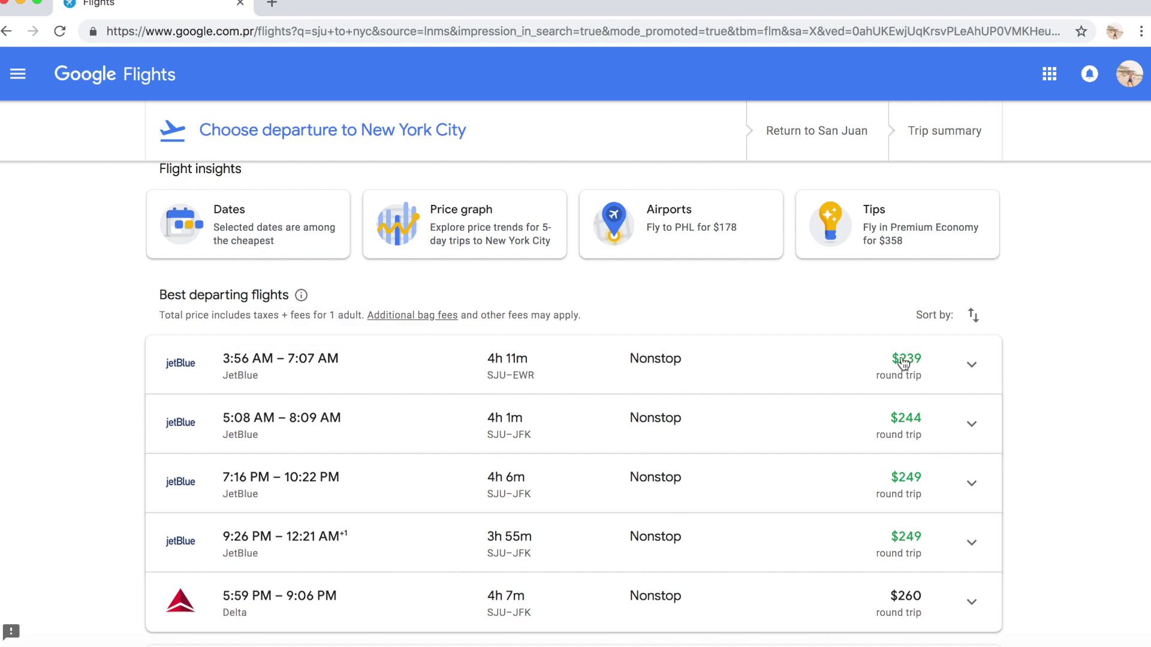
scroll(535, 351, down, 2)
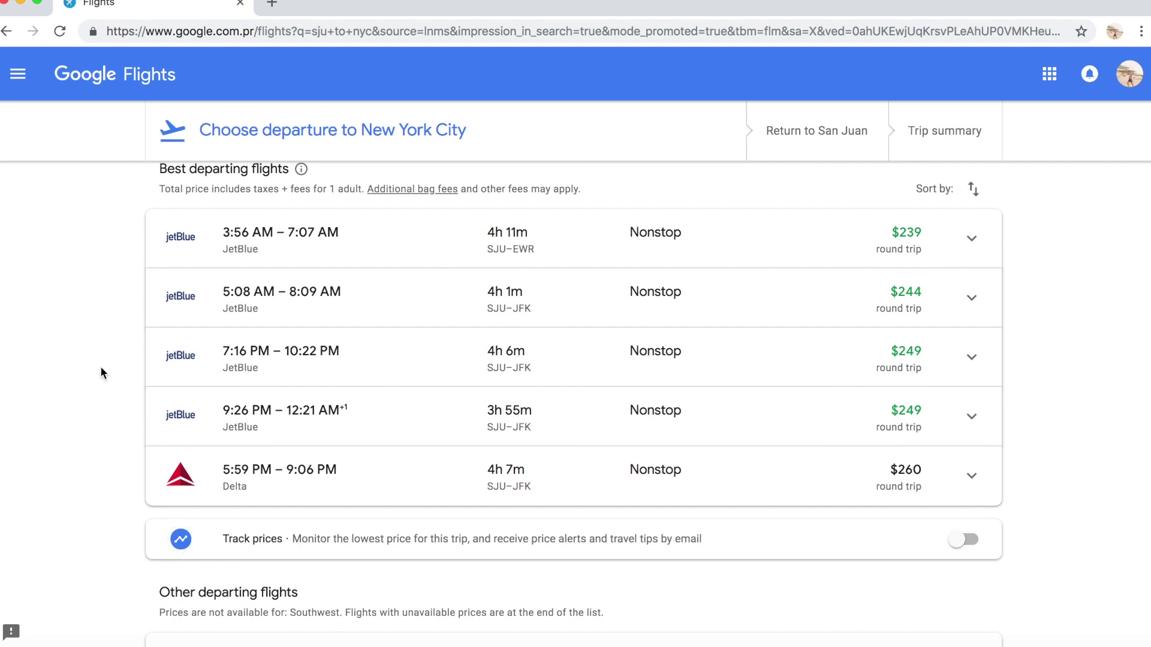
scroll(123, 475, down, 2)
scroll(123, 475, down, 1)
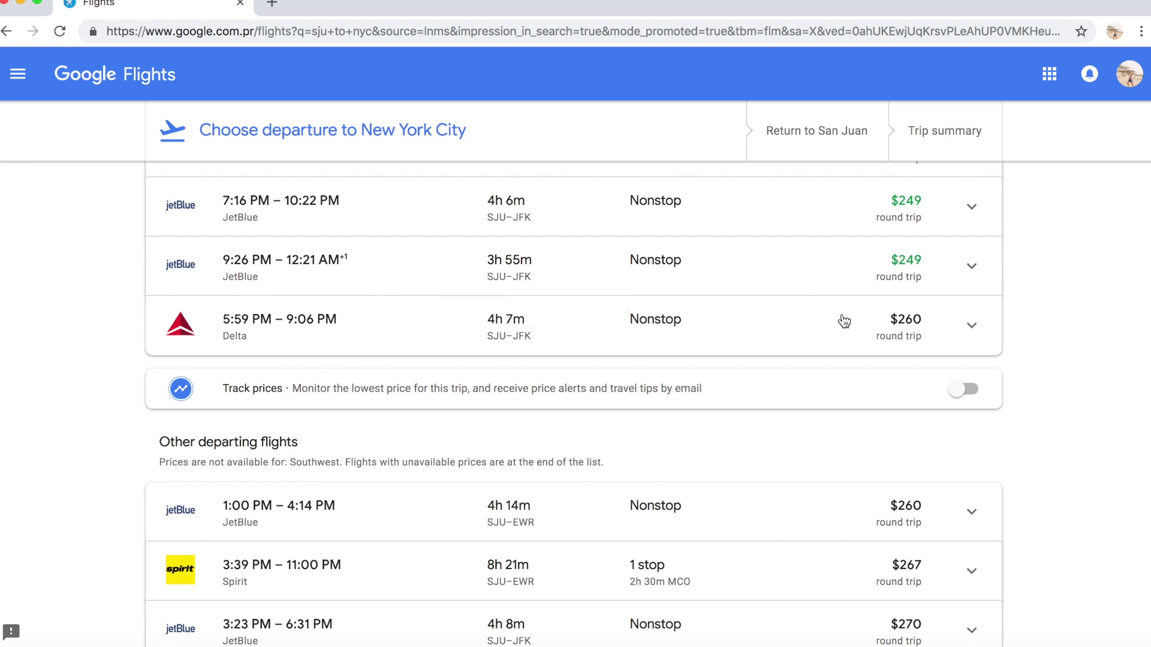
scroll(843, 327, up, 1)
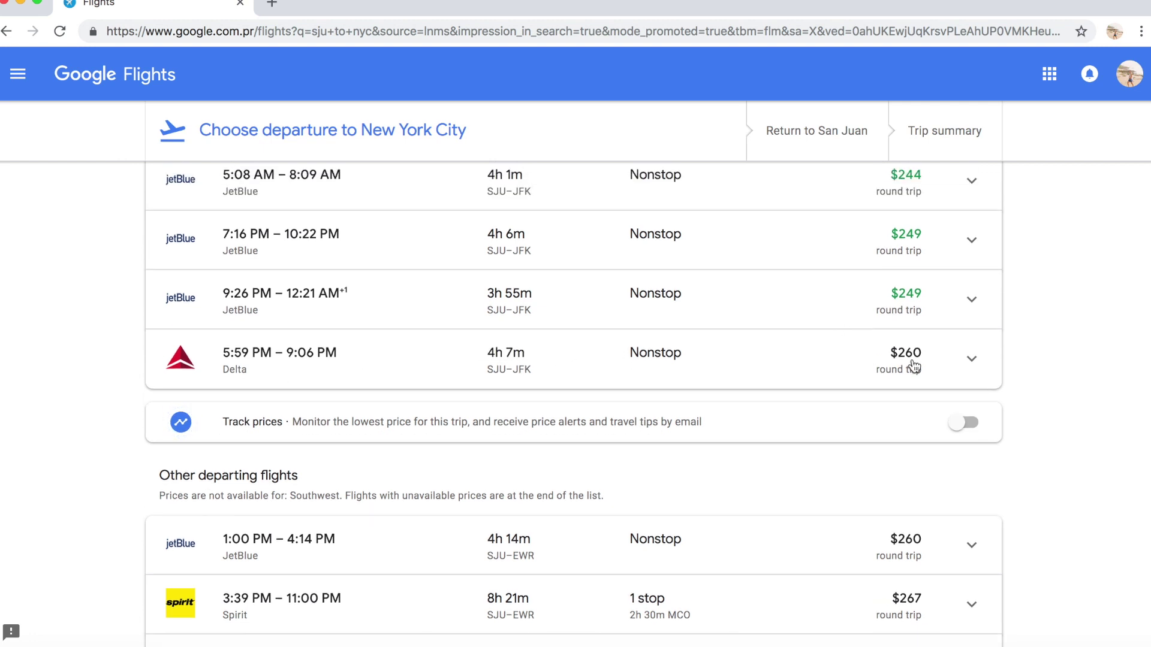
scroll(106, 481, down, 8)
scroll(106, 481, up, 4)
scroll(106, 481, up, 8)
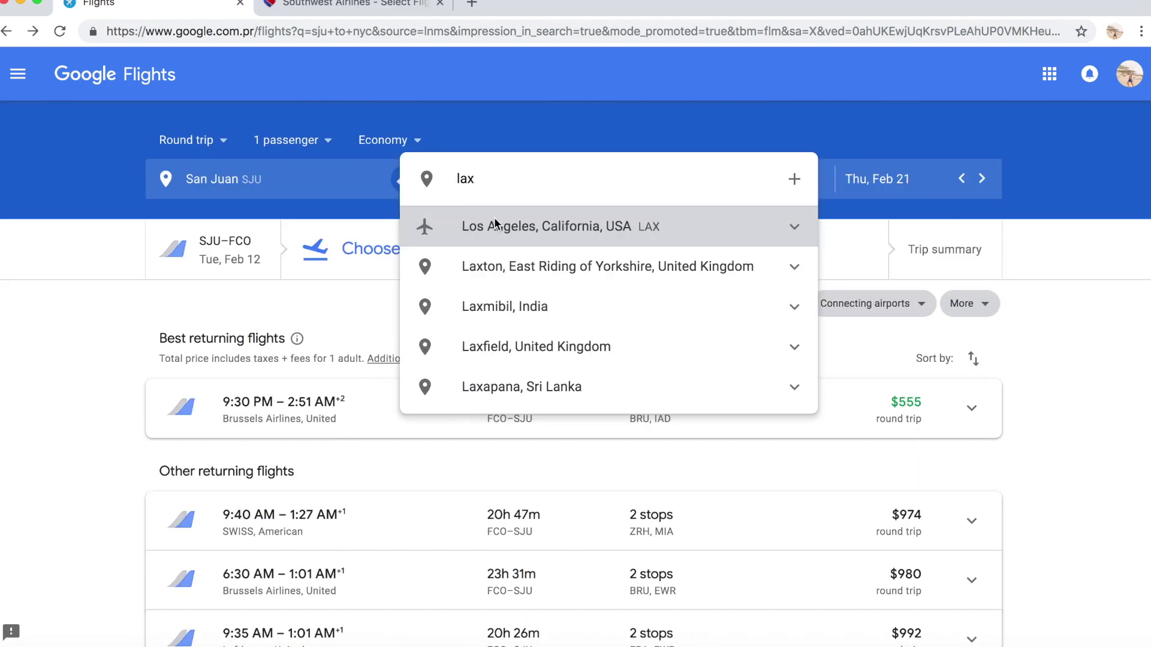
Change the destination to Los Angeles LAX
click(494, 223)
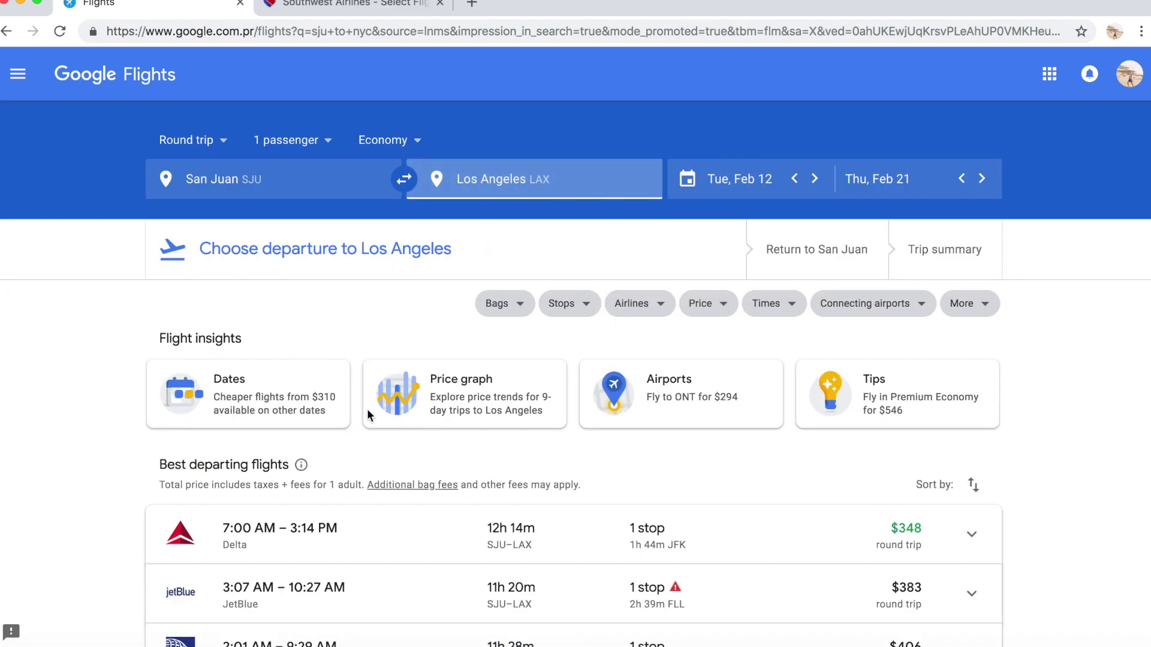
scroll(296, 475, down, 2)
scroll(316, 444, up, 2)
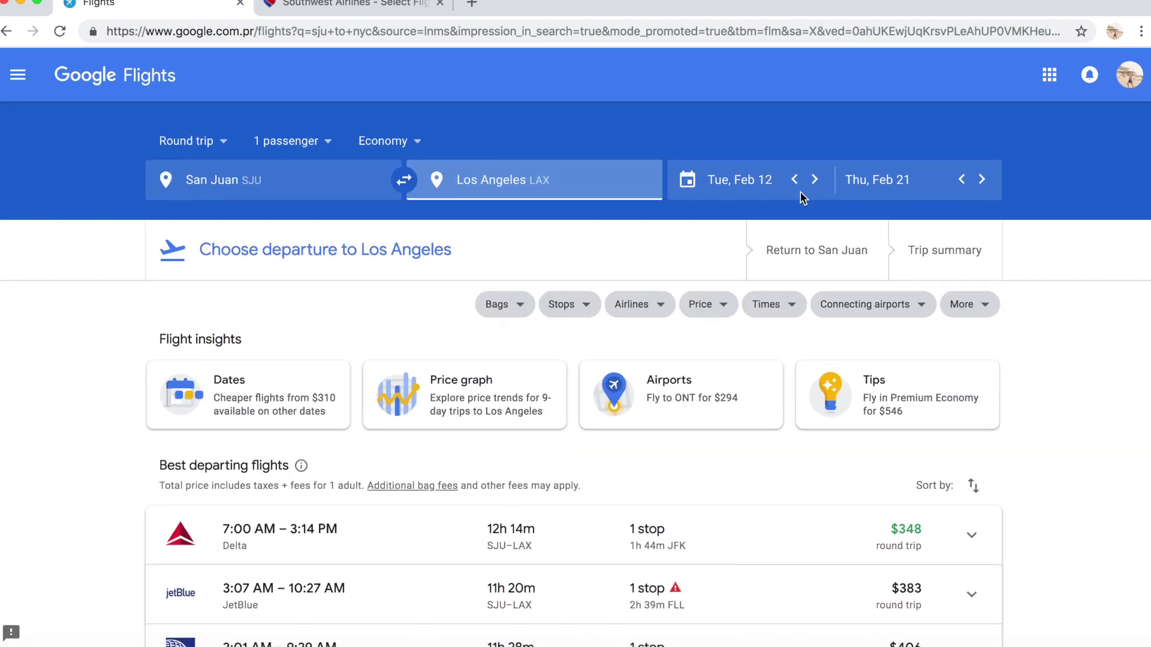
Limit the Stops filter to 1 stop or fewer
click(554, 305)
click(339, 473)
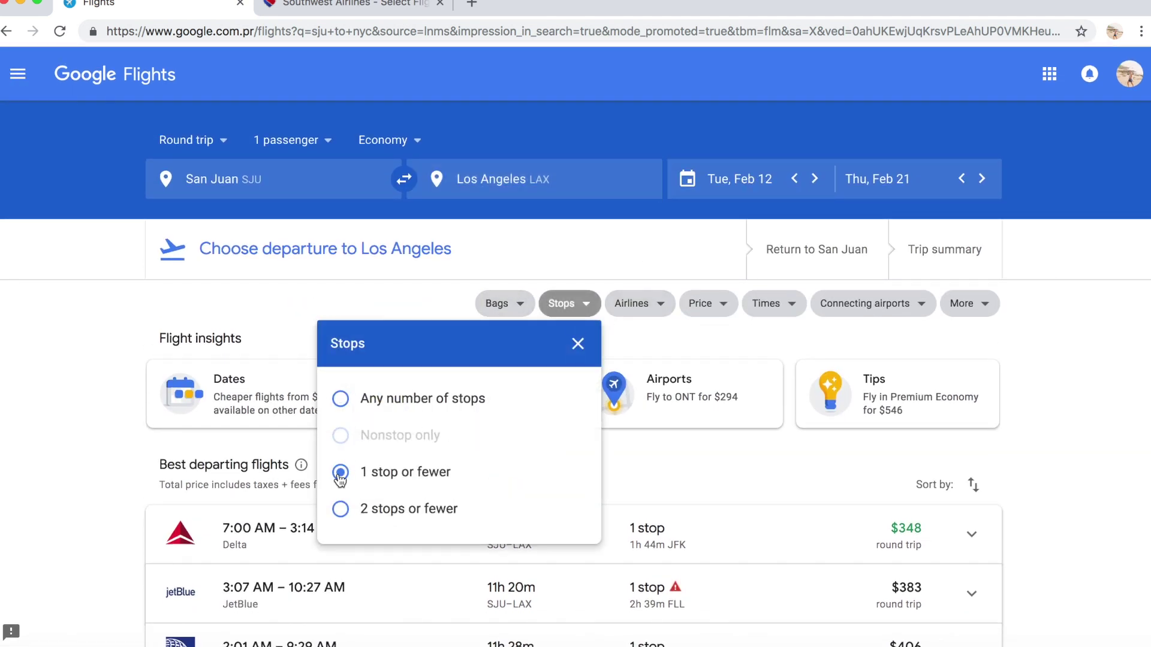
click(580, 342)
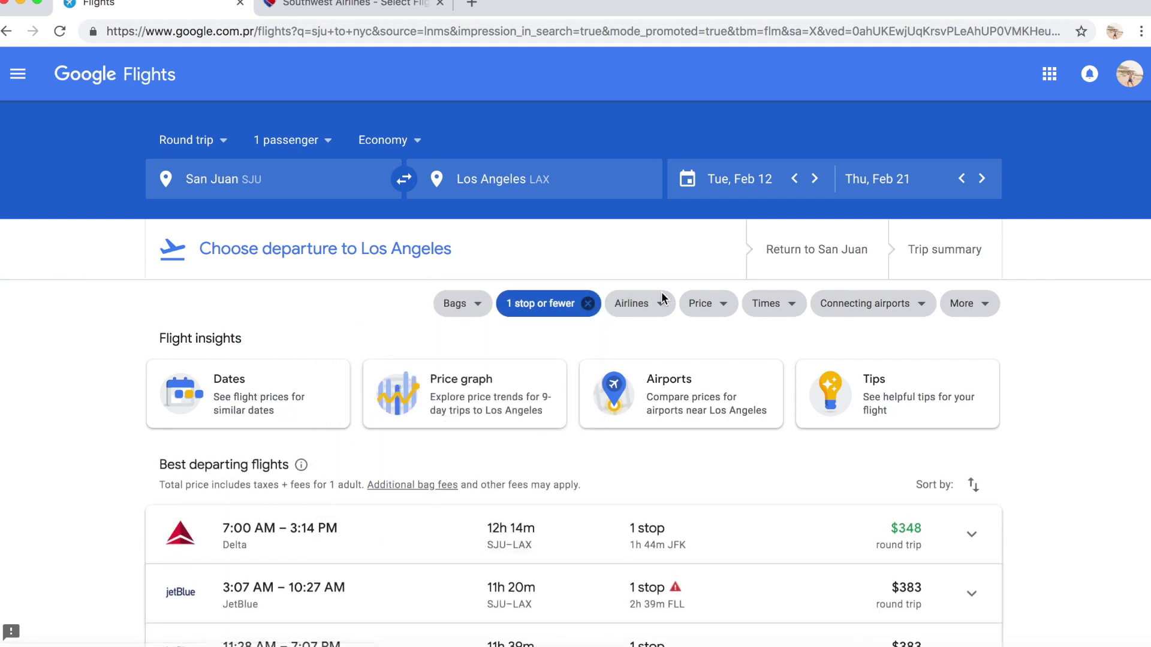
Exclude Cape Air and American in the Airlines filter
click(635, 304)
scroll(416, 543, down, 3)
click(412, 578)
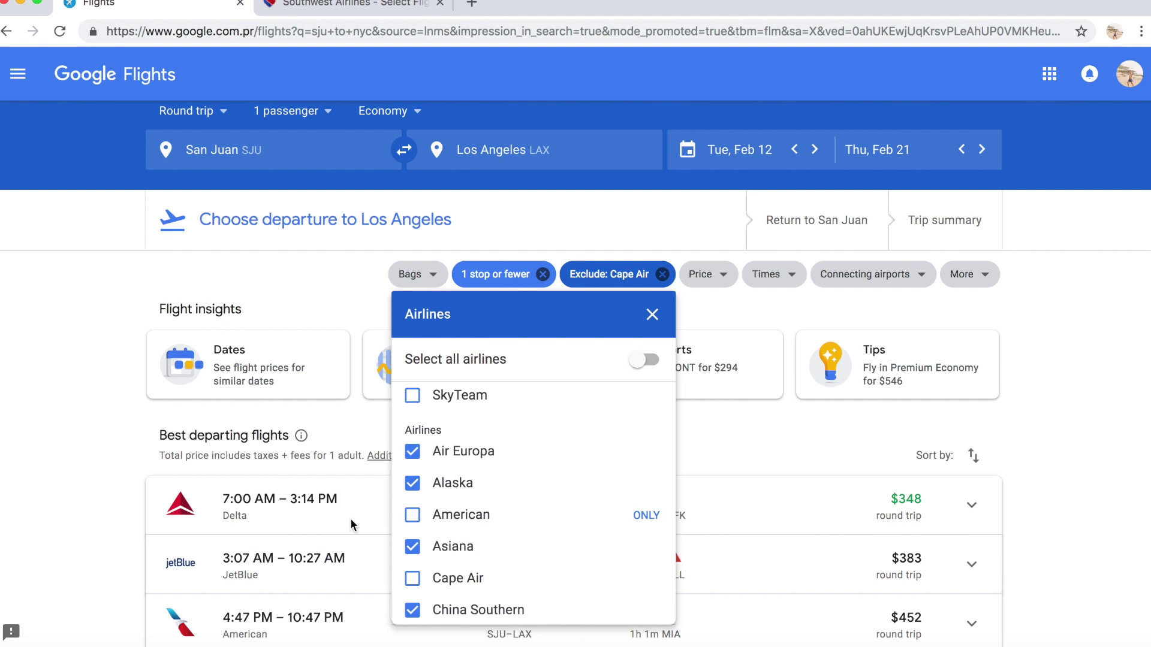
scroll(75, 558, up, 1)
click(87, 544)
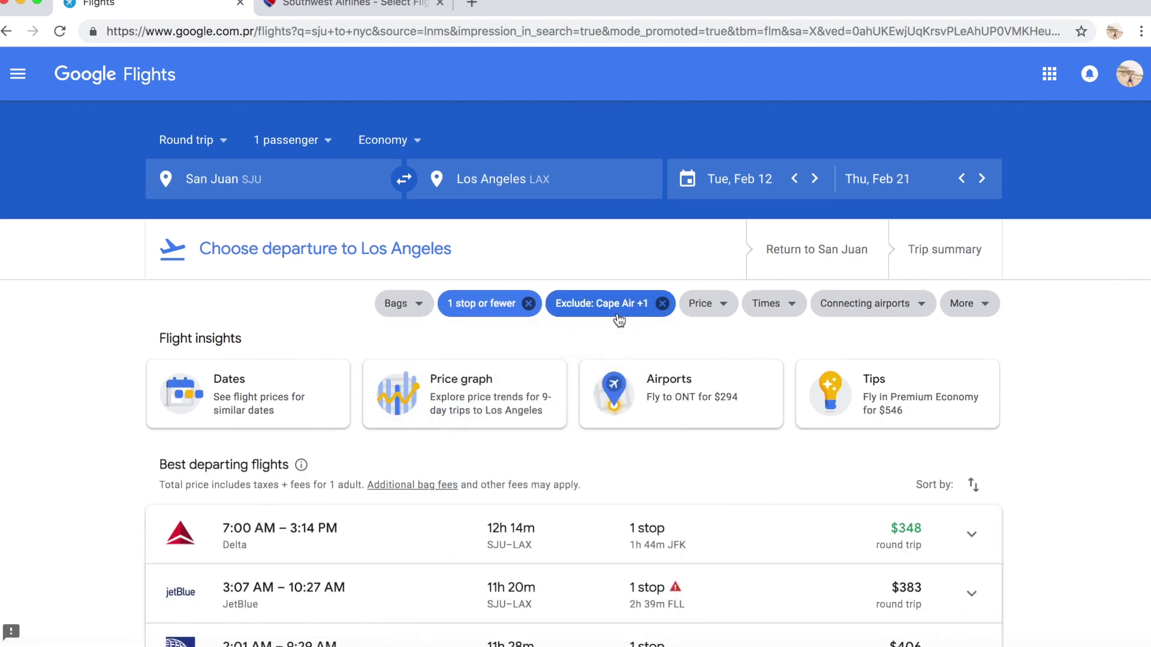
Cap fares at under $600 with the Price slider, then glance at the Bags options
click(718, 301)
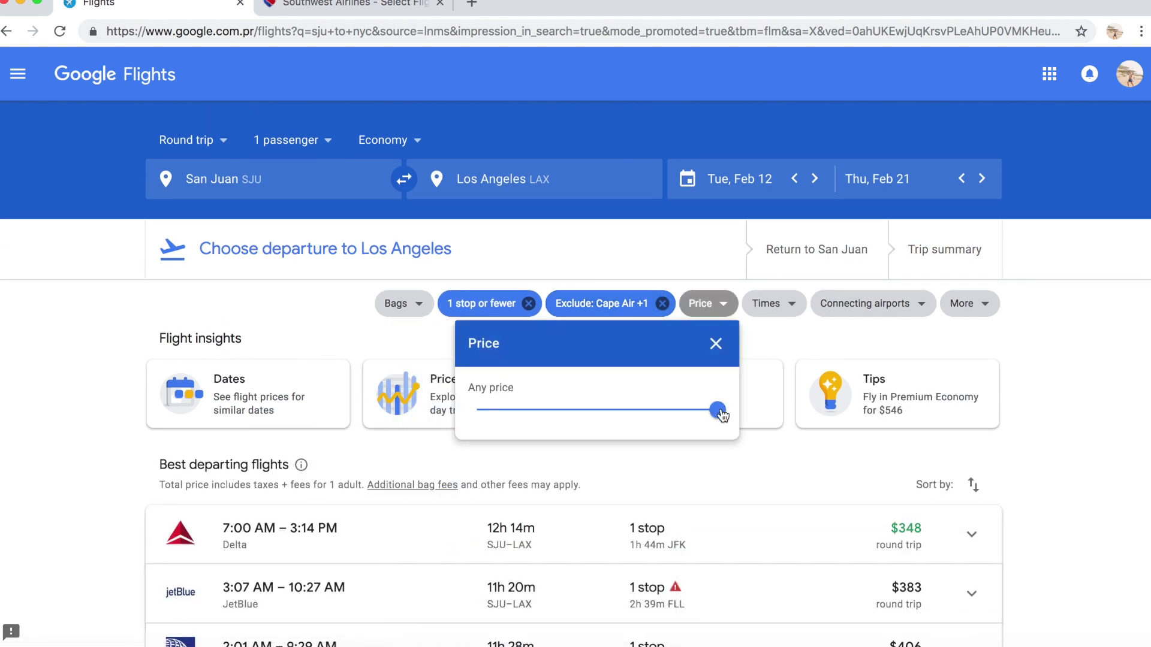
drag(722, 413, 532, 413)
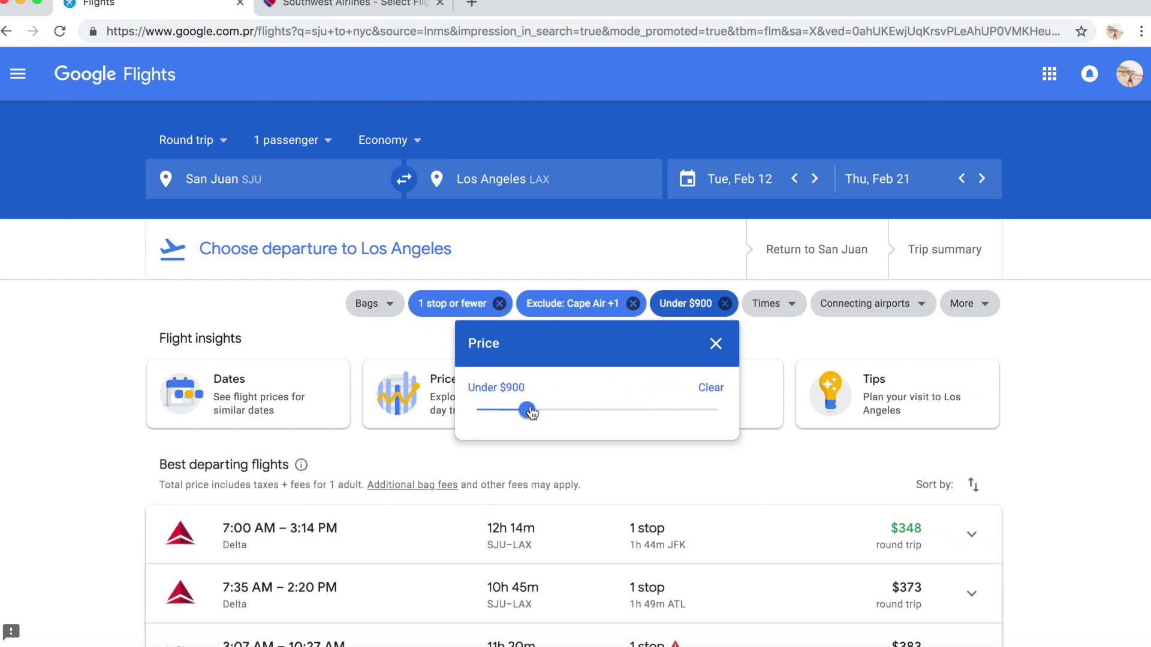
drag(531, 413, 502, 412)
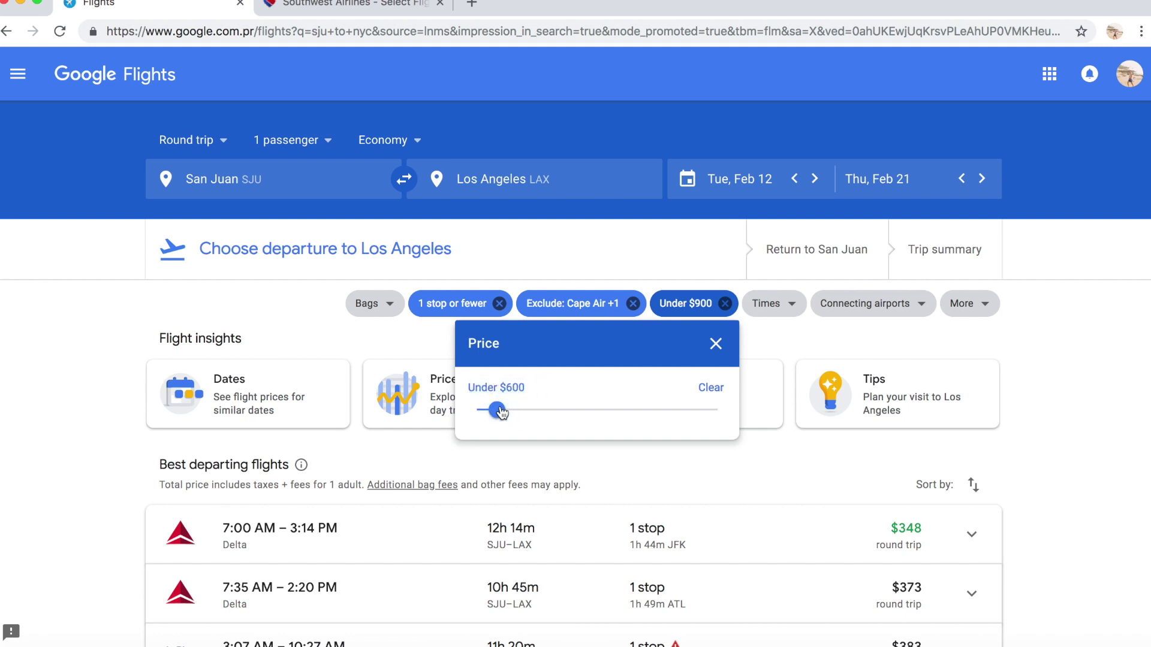
click(383, 307)
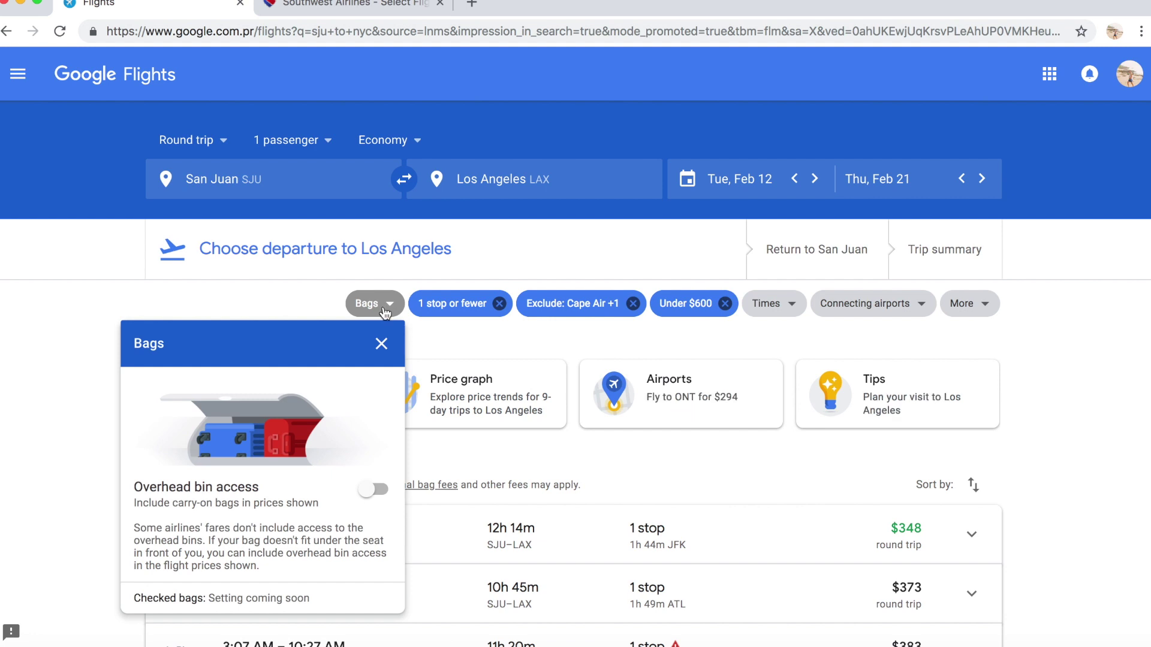
click(384, 309)
Set outbound Times to depart from 7:00 AM and arrive by 5:00 PM
click(793, 303)
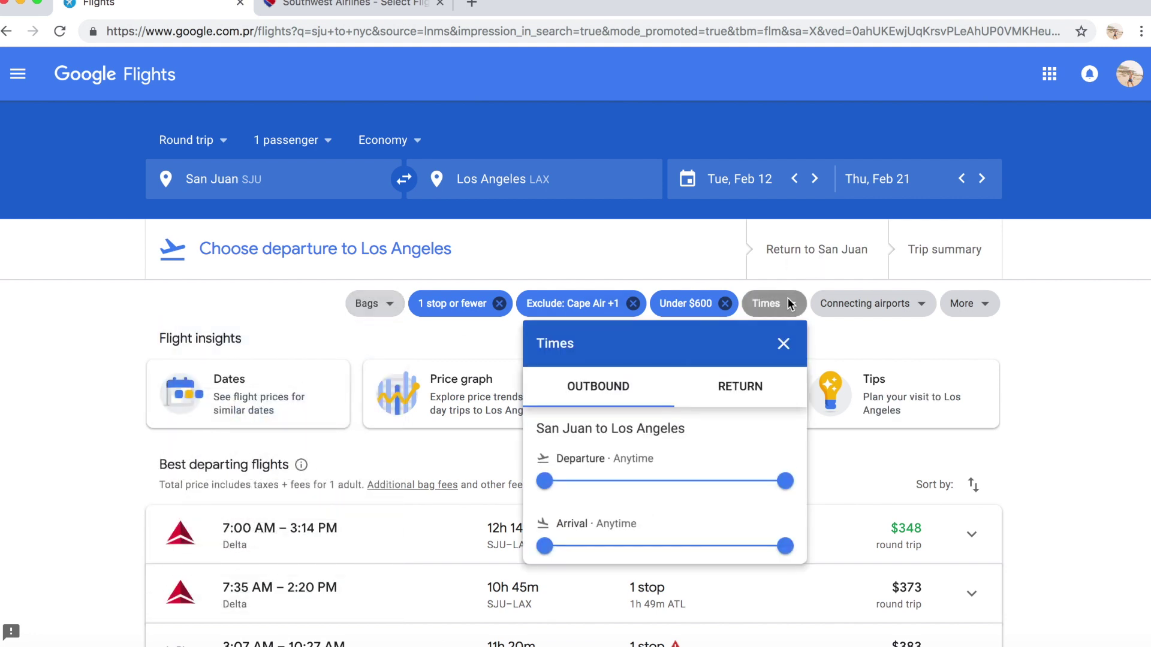
drag(544, 481, 619, 483)
drag(786, 549, 712, 548)
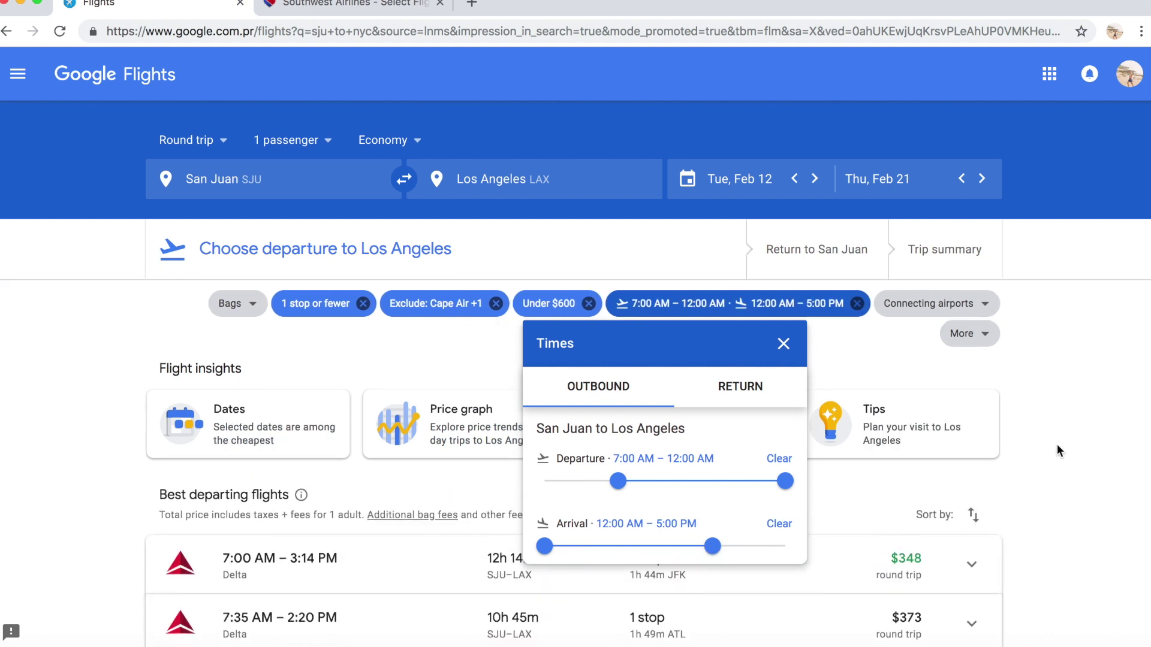
click(783, 344)
Review the Connecting airports and More filter options without changing them
click(910, 310)
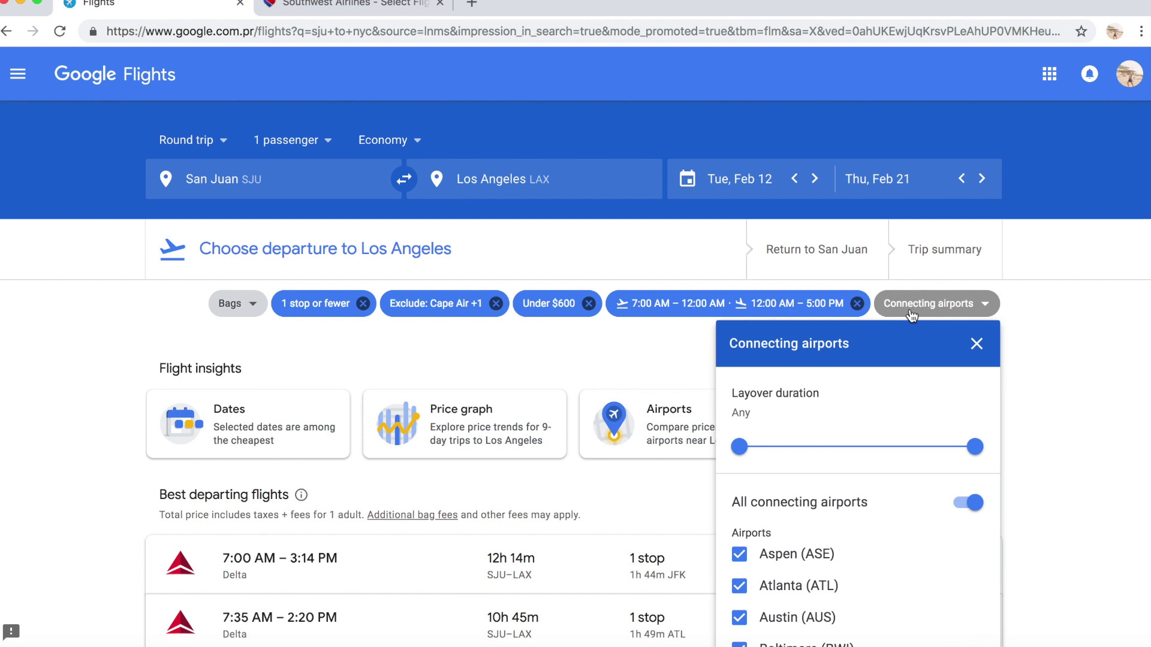
click(911, 310)
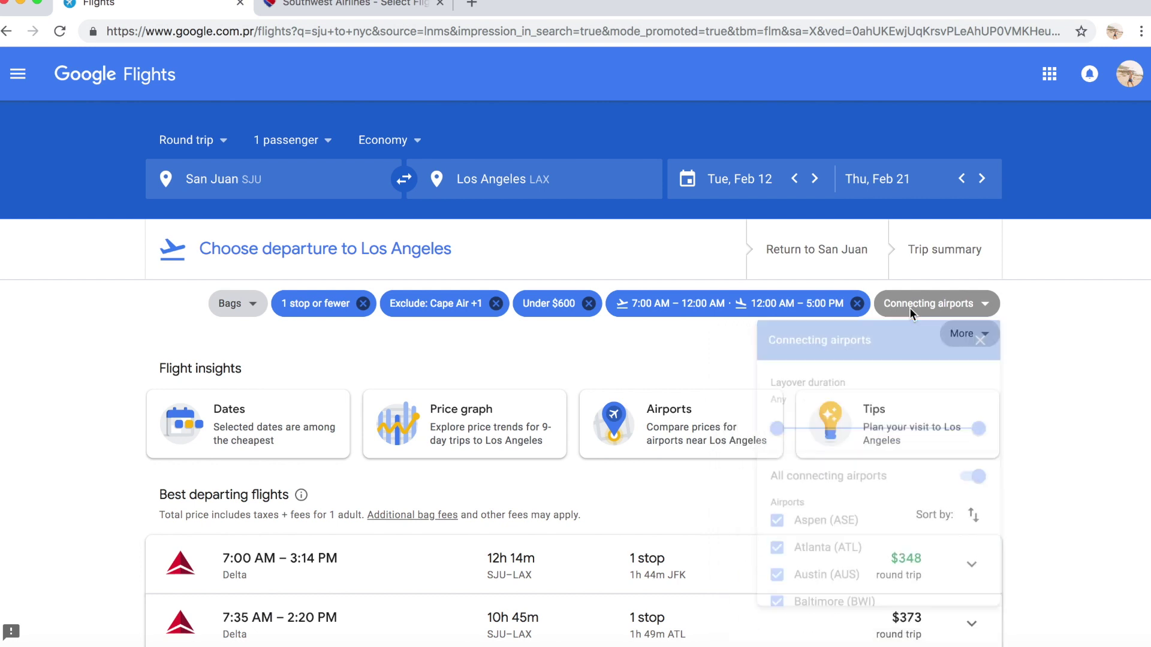
click(977, 335)
click(979, 338)
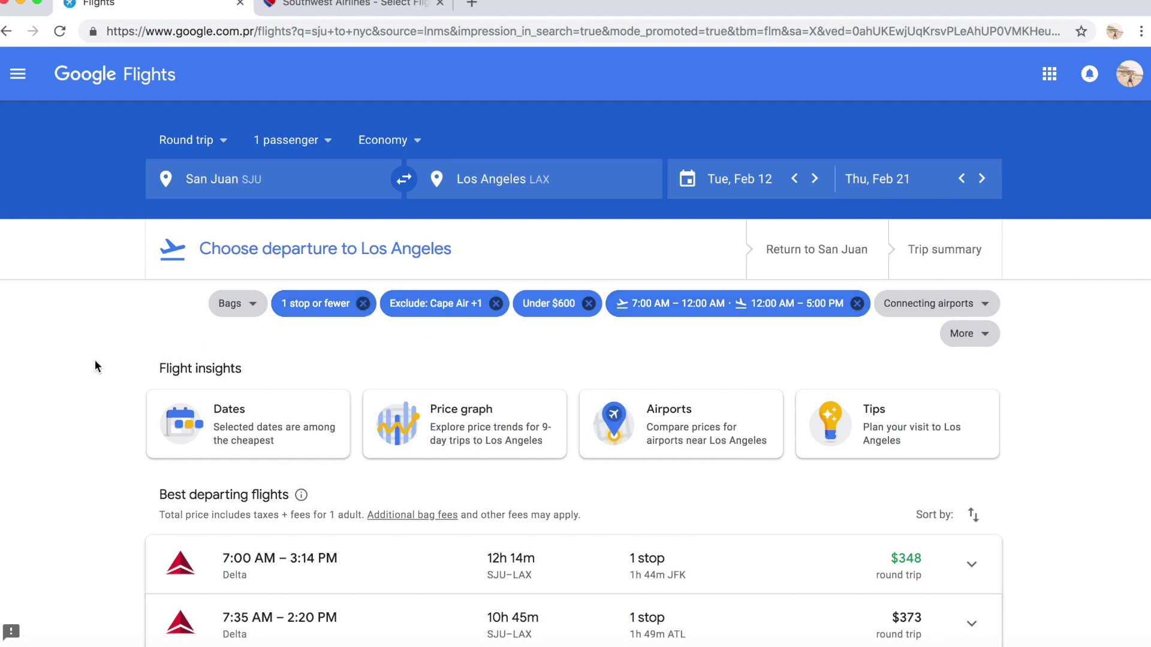
scroll(54, 449, down, 3)
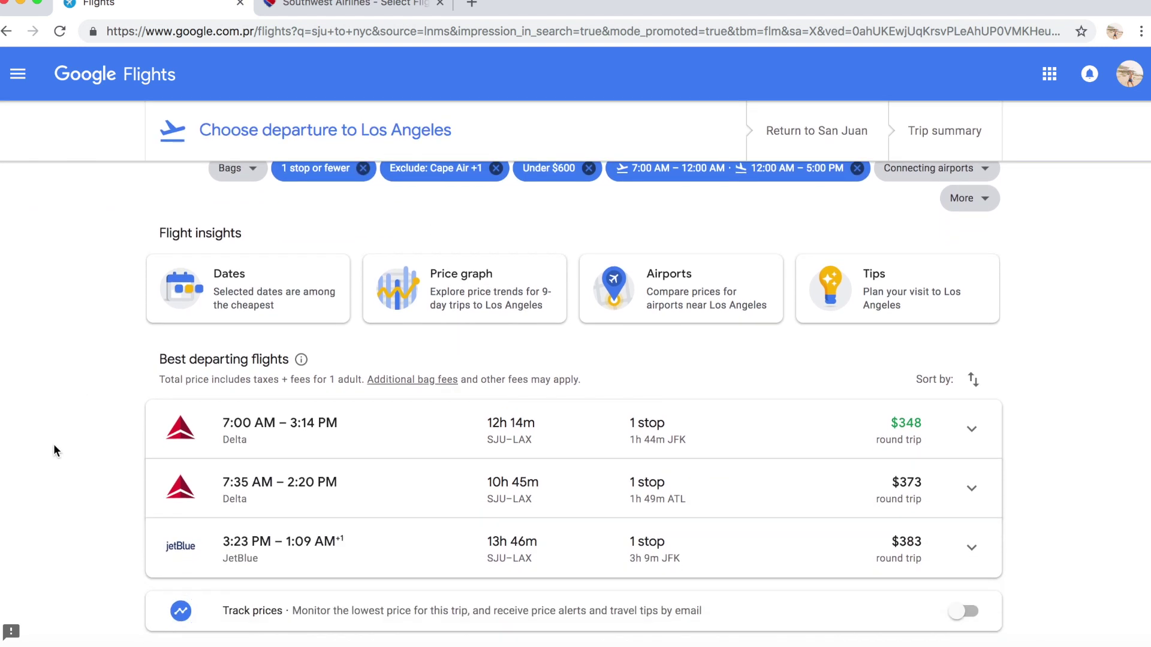